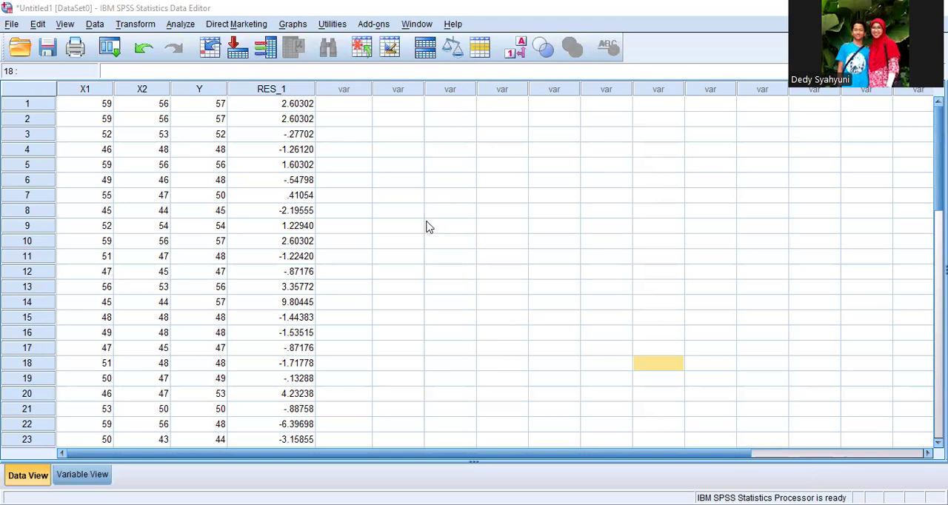
Step: Set up a linear regression with Y as the dependent variable and X1 and X2 as the independent variables
left_click(179, 26)
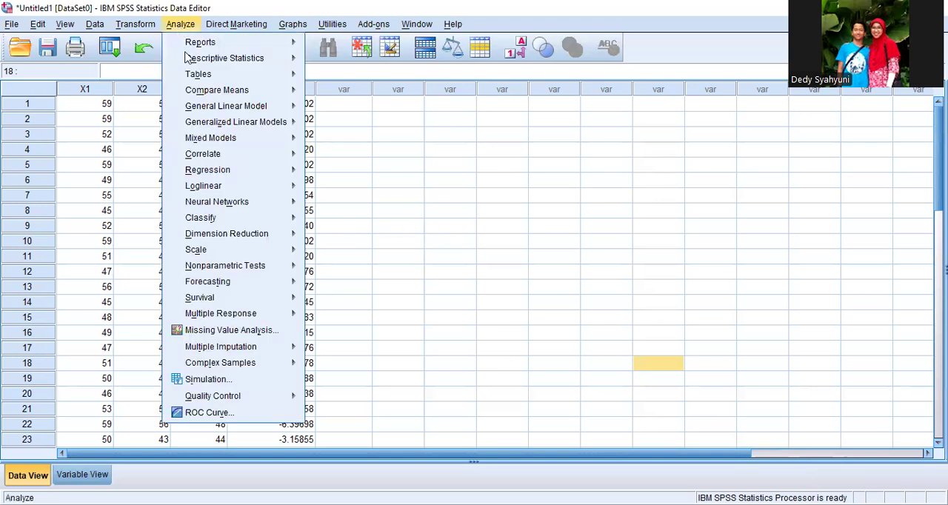
mouse_move(211, 169)
left_click(354, 189)
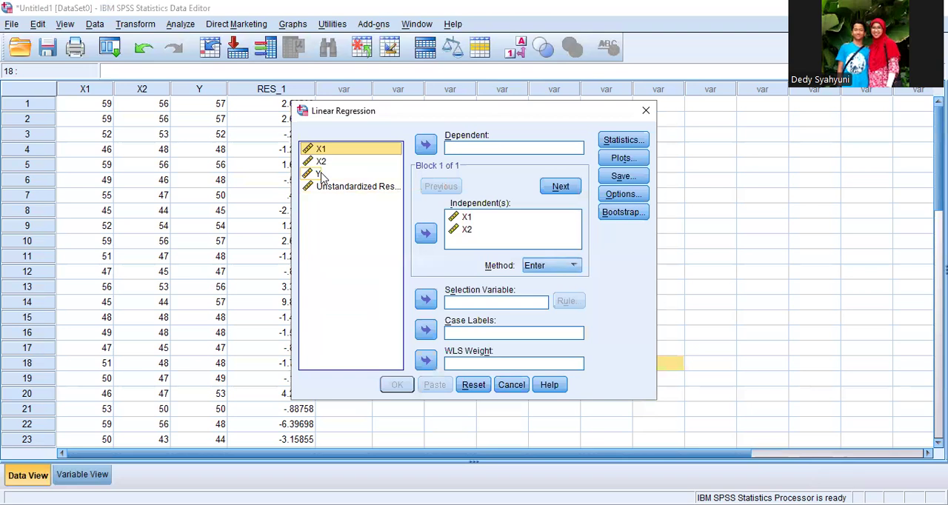
left_click(324, 174)
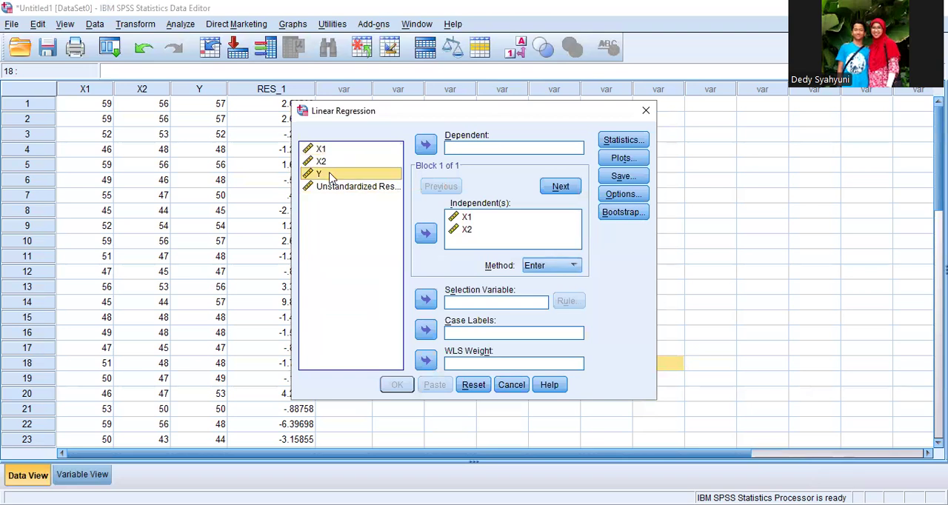
left_click(425, 144)
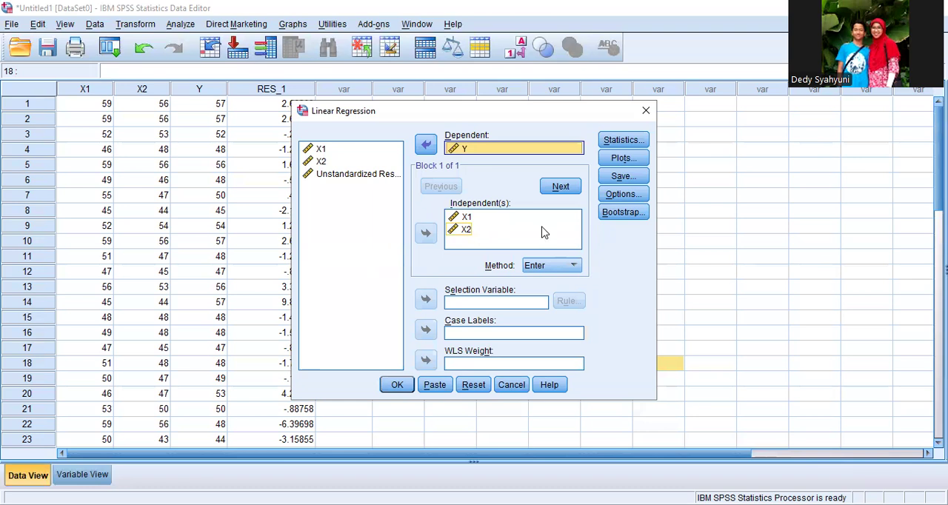
Step: Run the regression with estimates, covariance matrix, model fit and collinearity diagnostics, and examine the Coefficients table
left_click(613, 143)
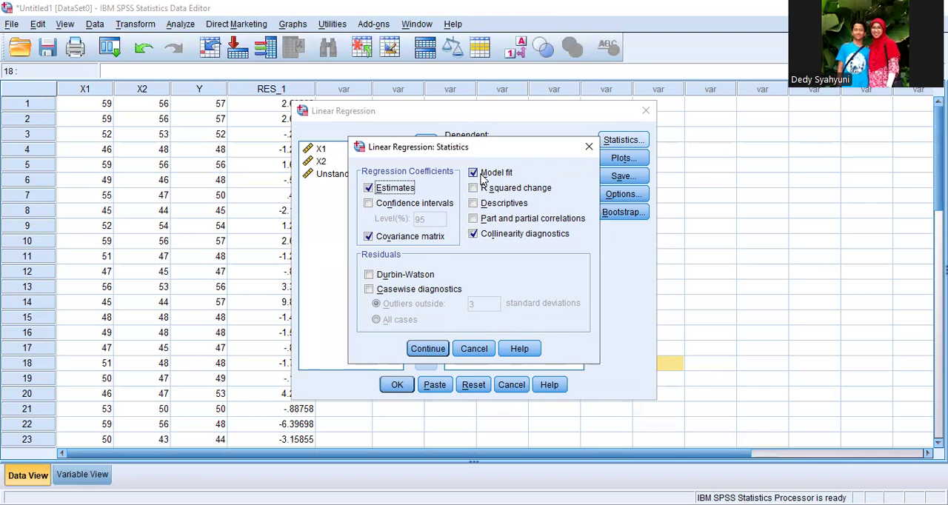
left_click(427, 349)
left_click(397, 386)
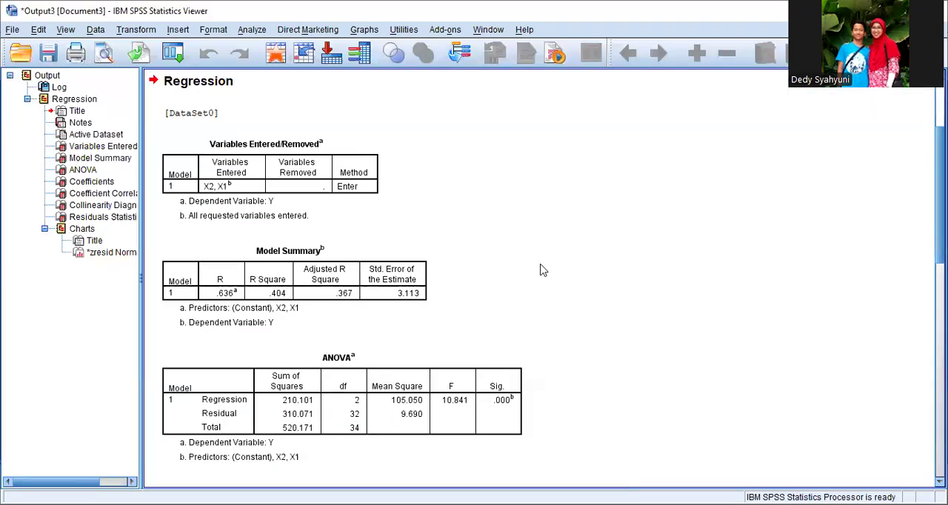
scroll(543, 270, "down", 5)
scroll(543, 270, "down", 2)
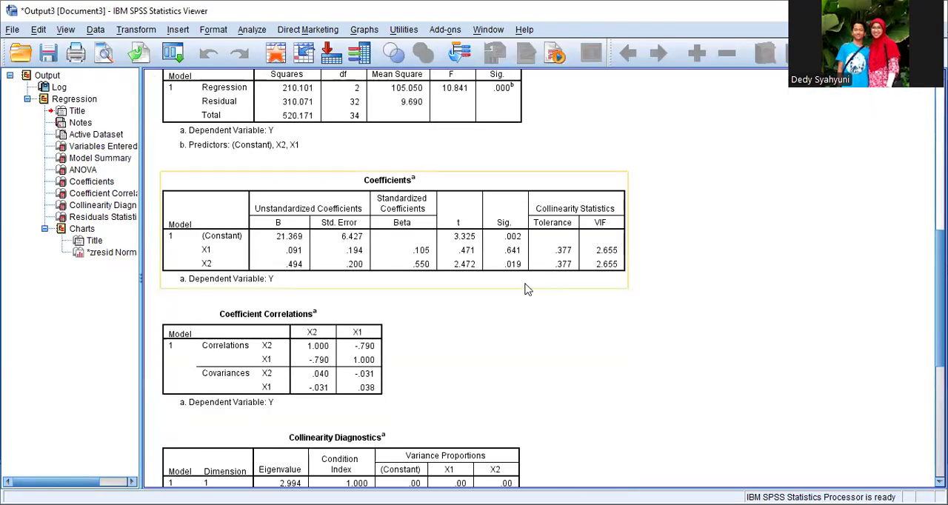
scroll(524, 290, "down", 3)
left_click(454, 202)
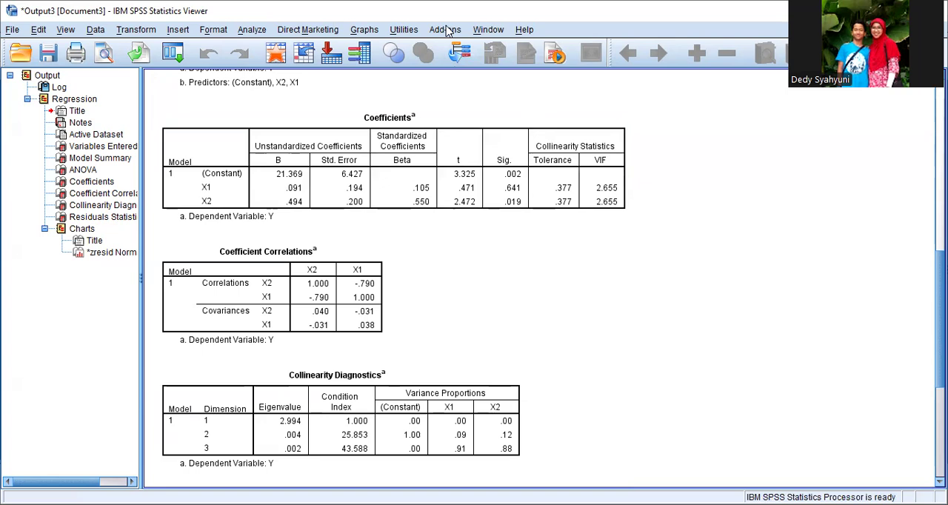
Step: Compute a new variable ABS_RES in the dataset from the numeric expression RES_1
key("alt+Tab")
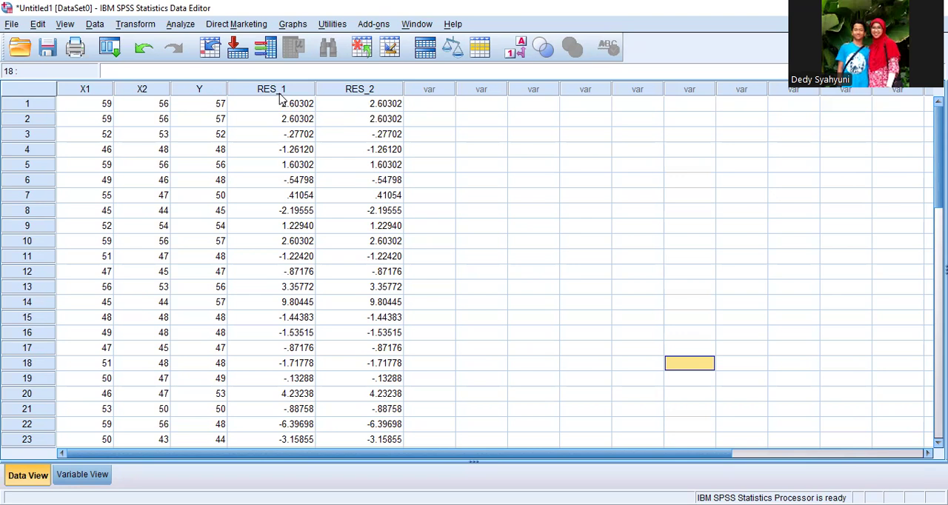
left_click(135, 25)
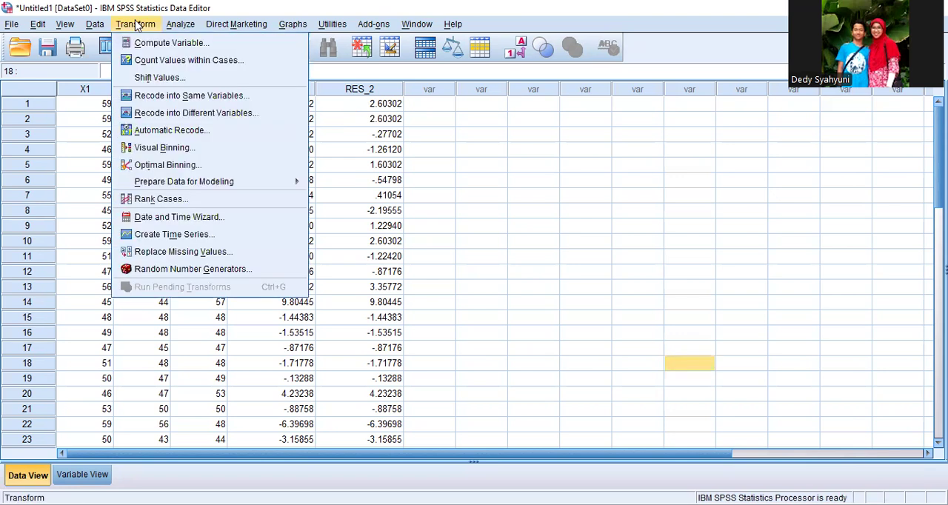
left_click(168, 43)
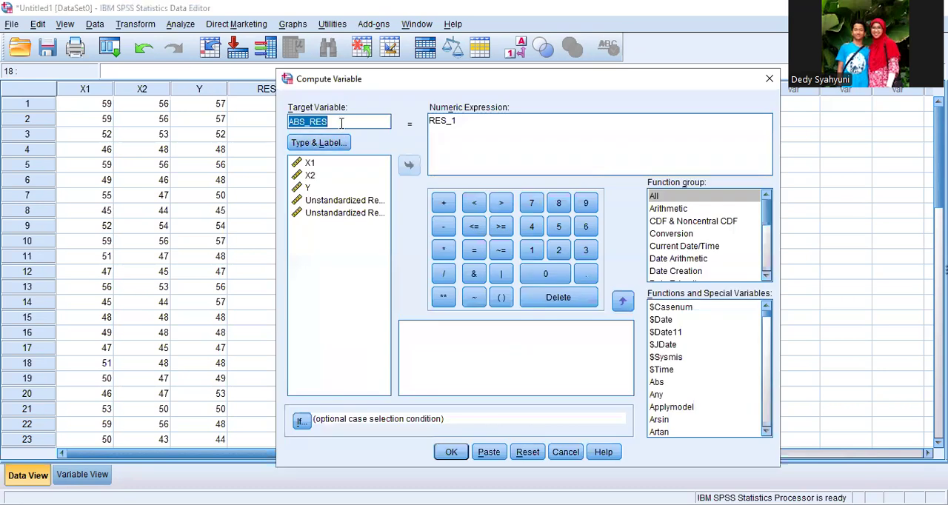
left_click(340, 123)
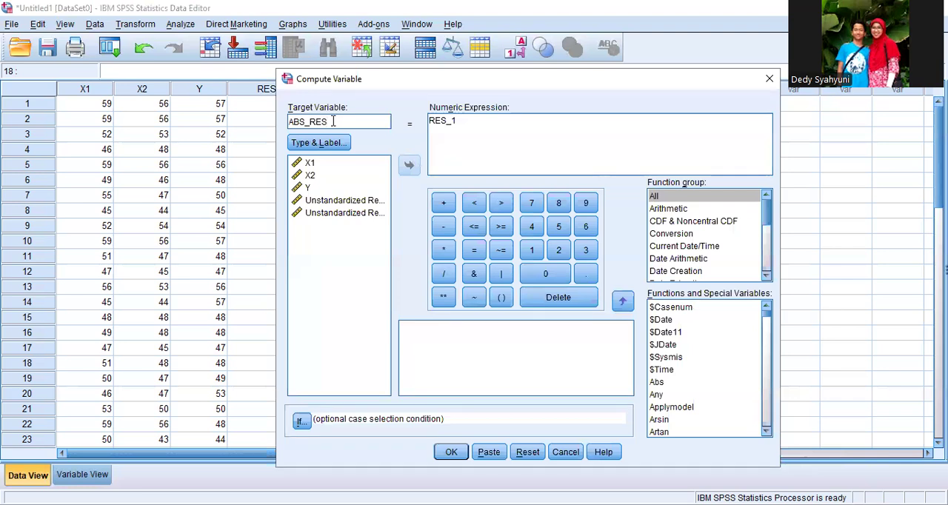
left_click(359, 202)
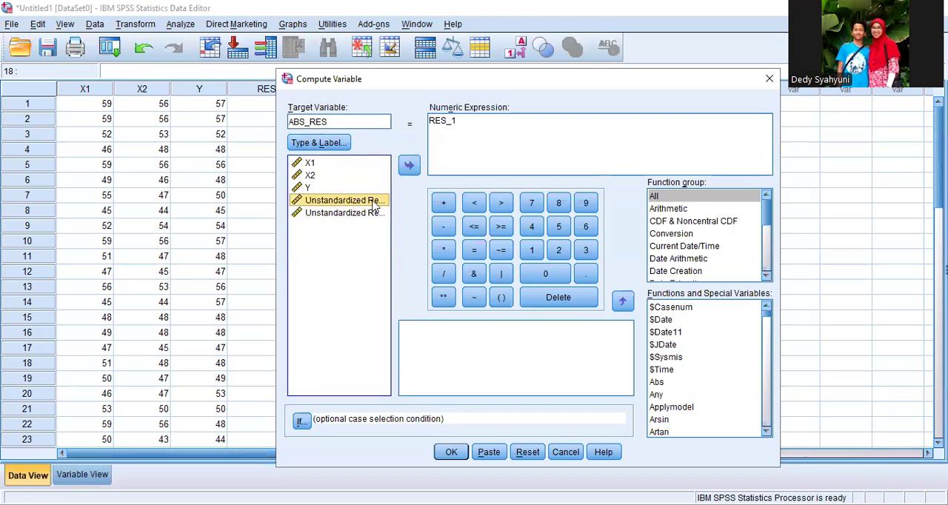
left_click(470, 137)
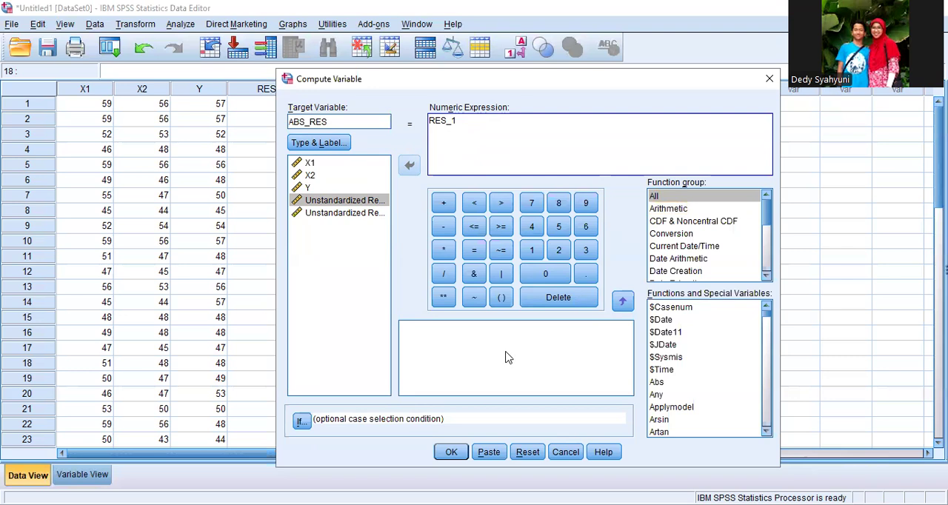
left_click(445, 453)
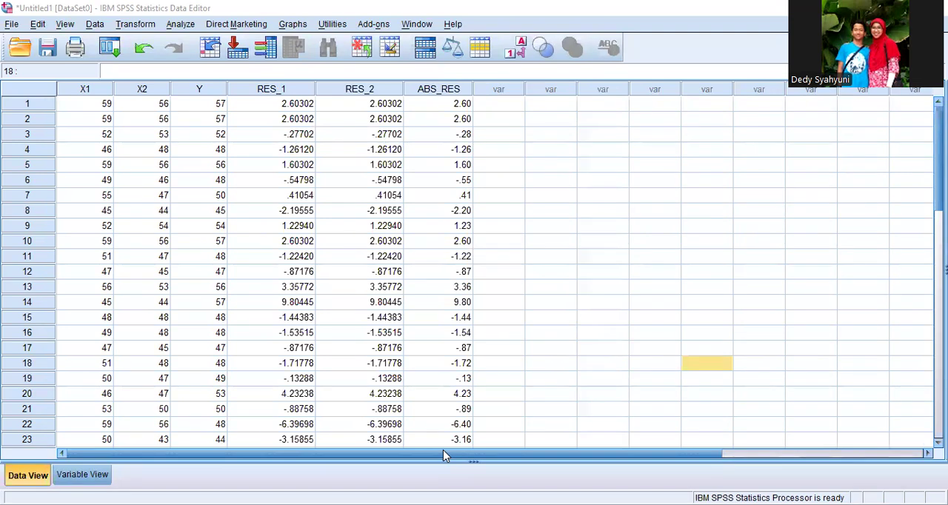
key("alt+Tab")
scroll(558, 289, "down", 1)
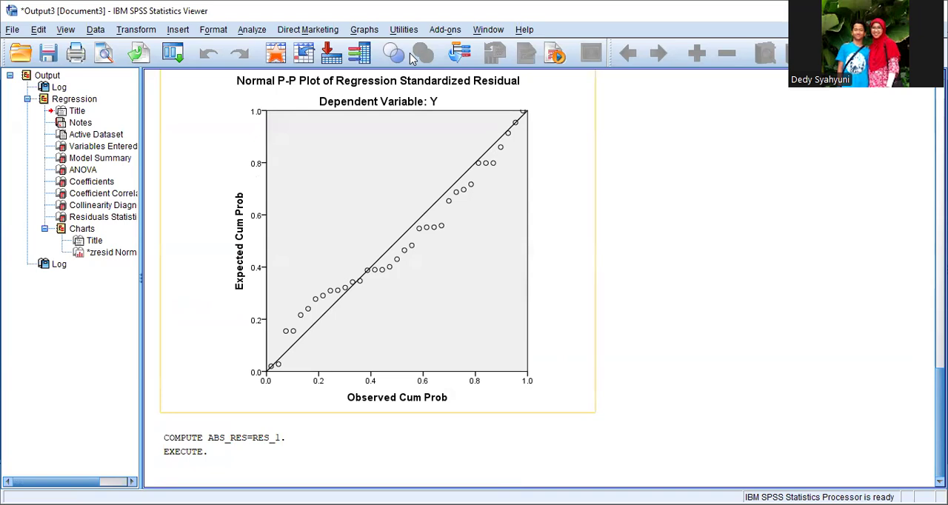
Step: Run a linear regression with ABS_RES replacing Y as the dependent variable and X1 and X2 as the independents
key("alt+Tab")
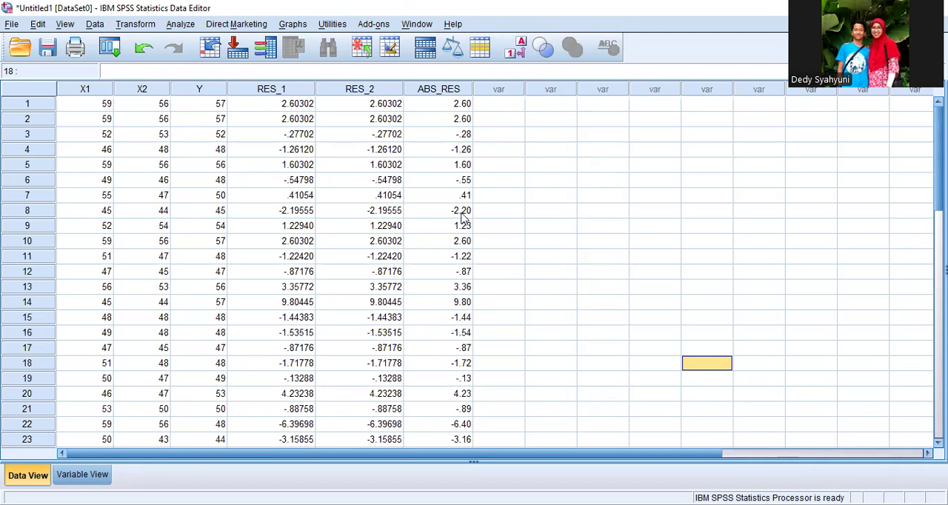
left_click(181, 25)
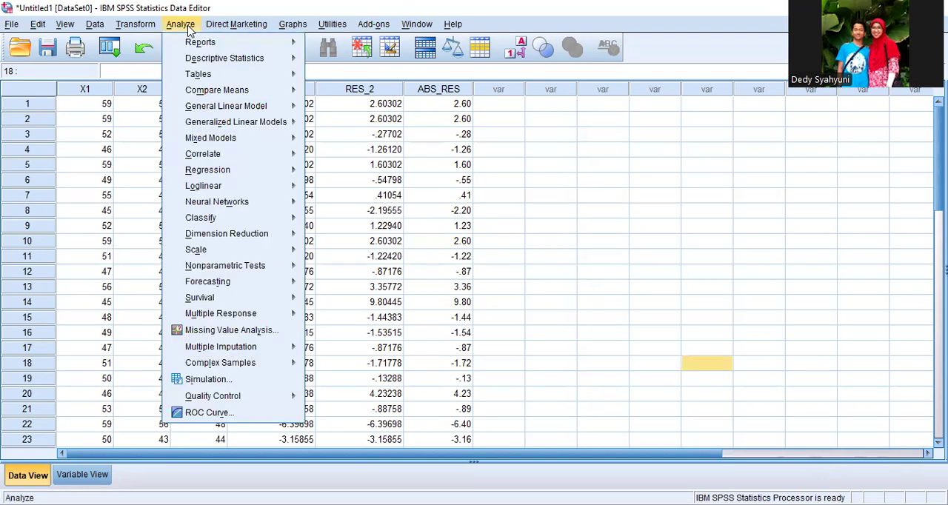
mouse_move(233, 174)
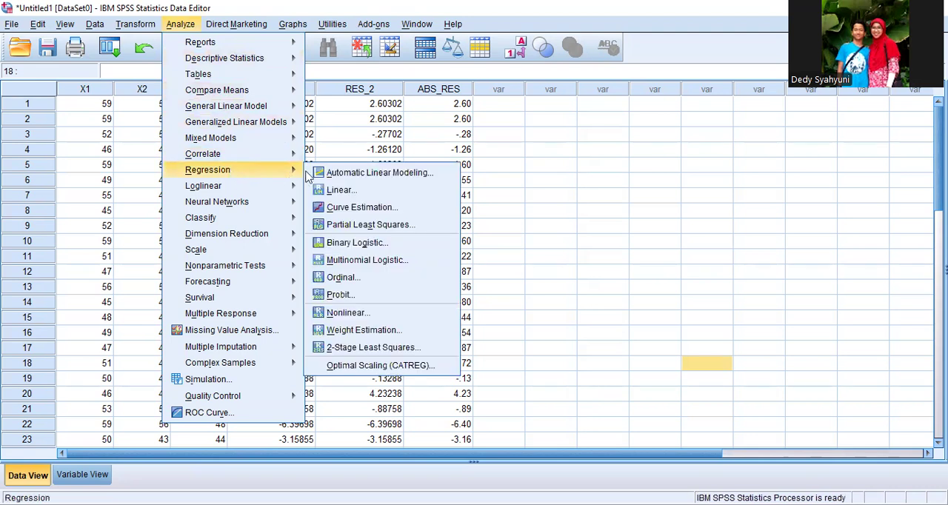
left_click(337, 190)
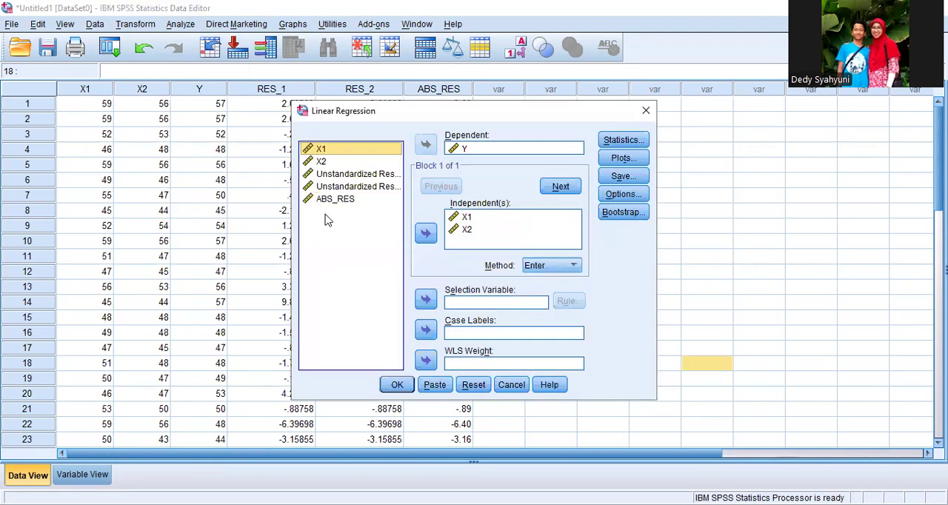
left_click(461, 150)
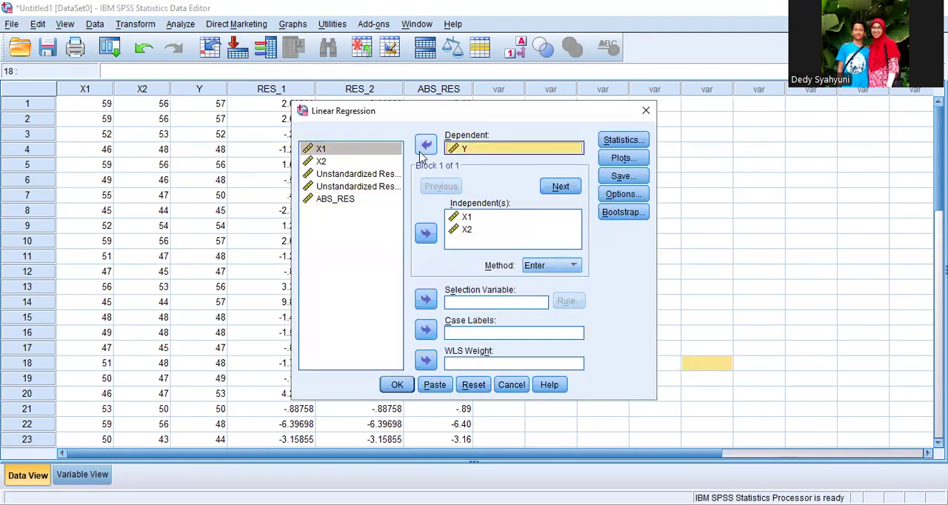
left_click(426, 144)
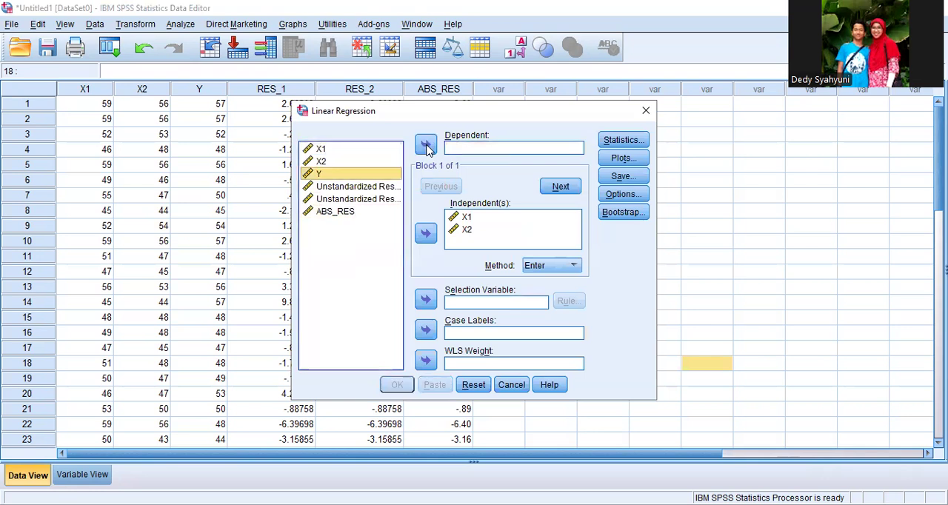
left_click(337, 212)
left_click(426, 145)
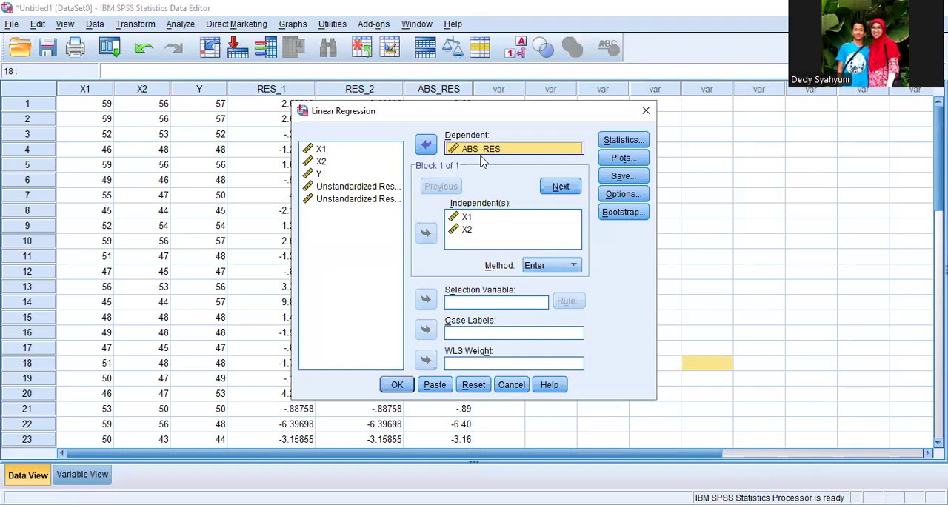
left_click(398, 385)
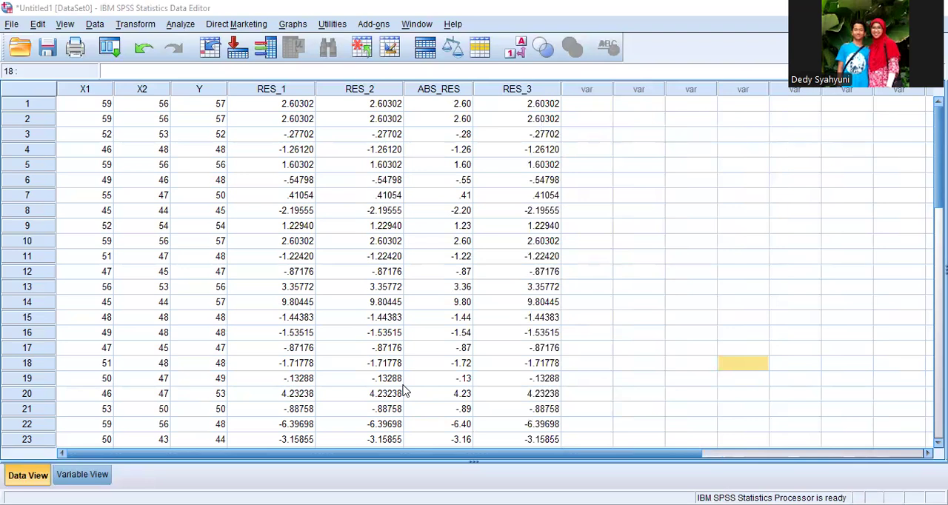
Step: Compare the significance values in the Coefficients tables of the ABS_RES regression and the earlier Y regression
scroll(492, 194, "down", 5)
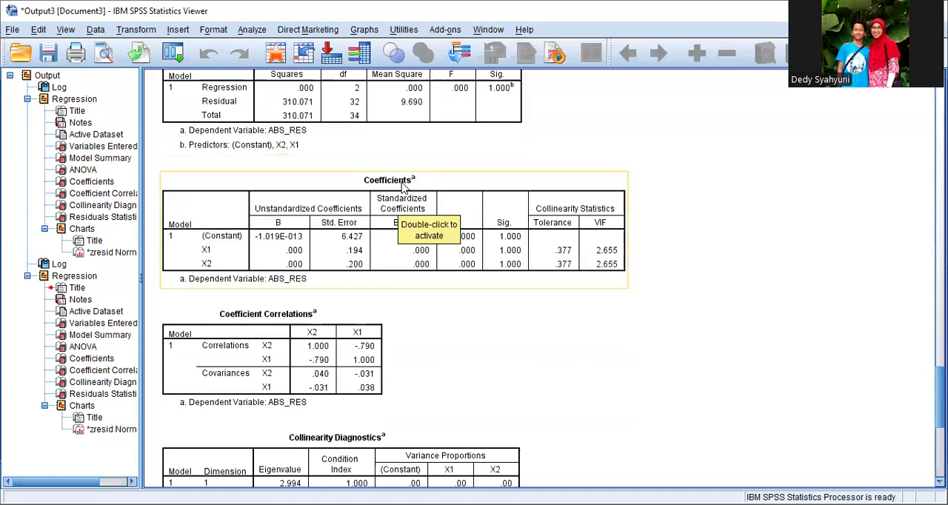
scroll(445, 215, "up", 20)
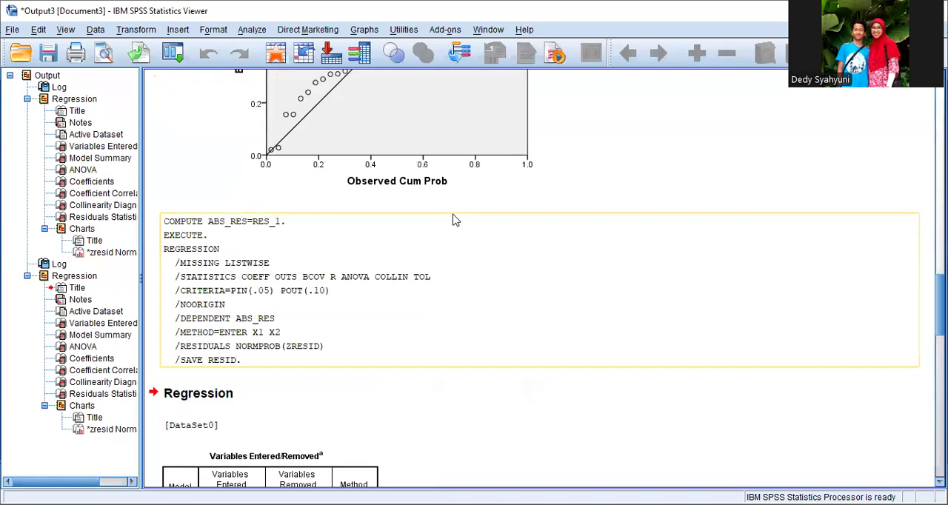
scroll(456, 220, "up", 5)
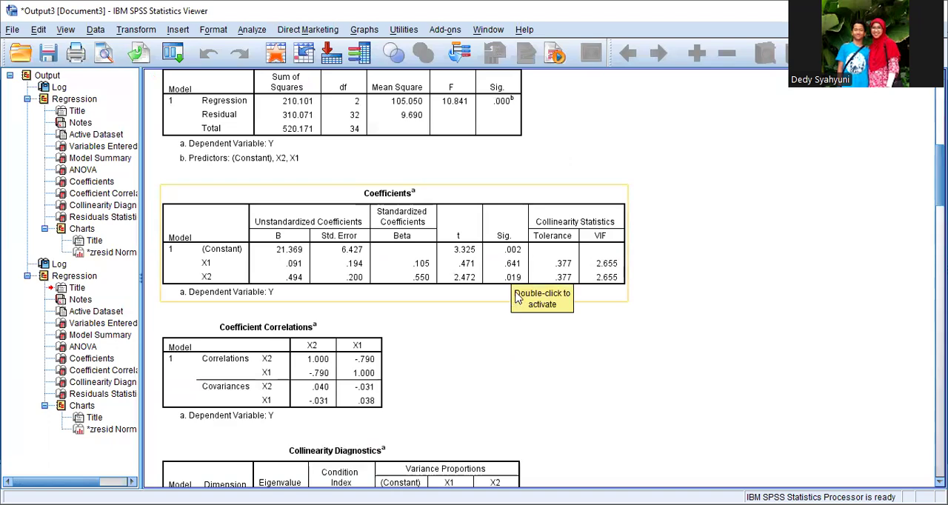
scroll(481, 332, "down", 15)
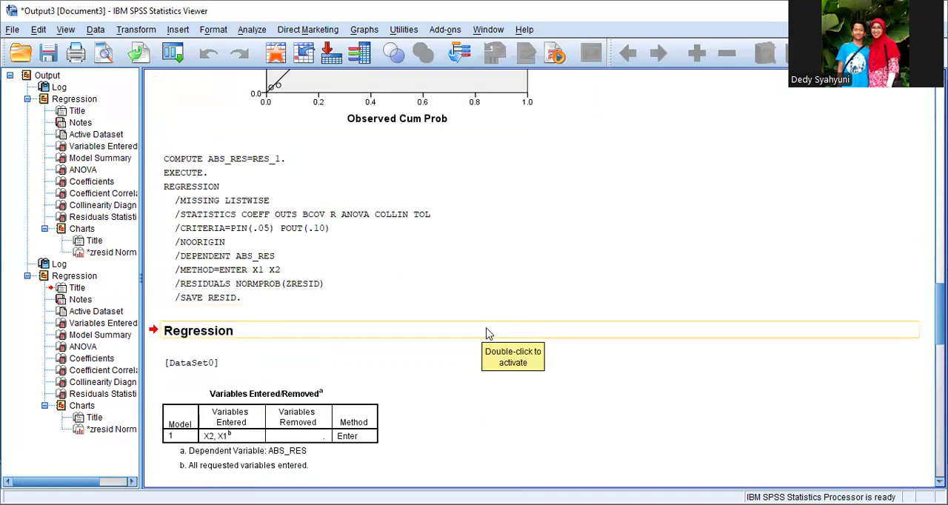
scroll(489, 334, "down", 8)
scroll(489, 333, "down", 4)
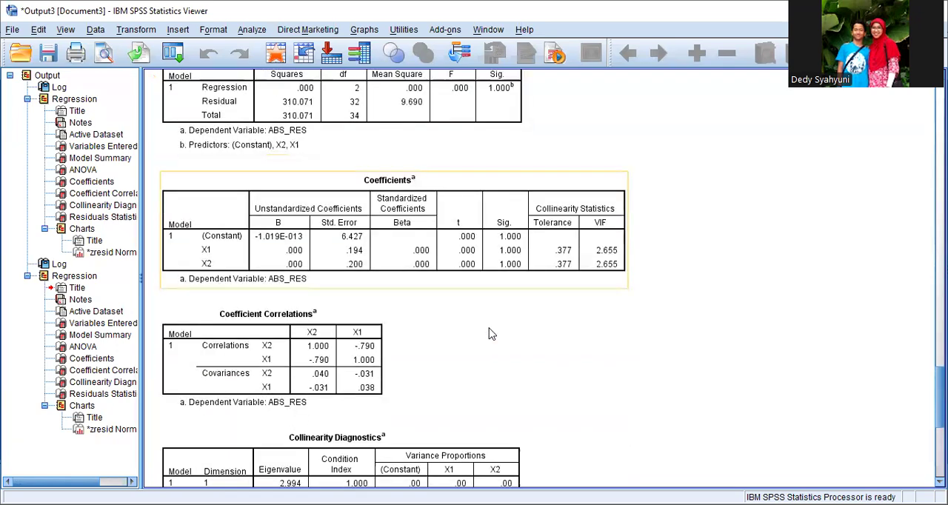
left_click(507, 273)
left_click(475, 157)
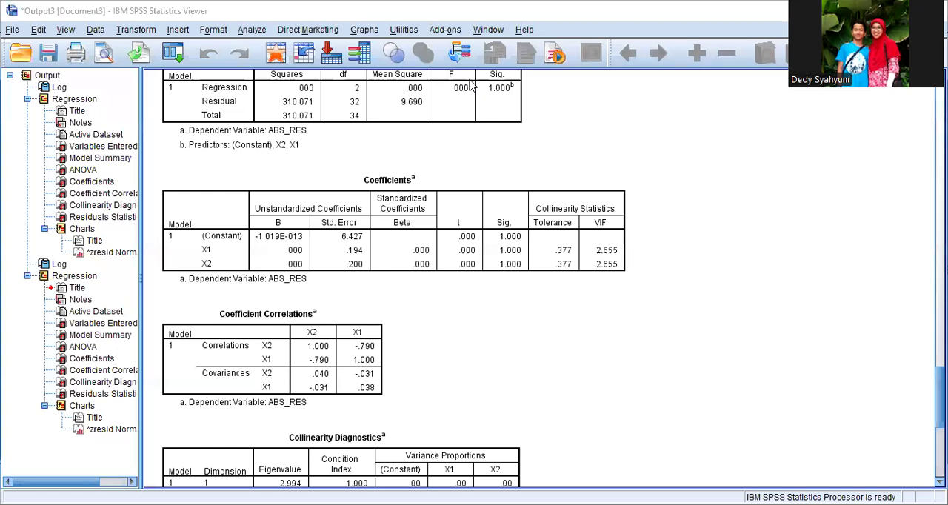
Step: Return to the dataset and set up a linear regression with Y replacing ABS_RES as the dependent, keeping X1 and X2 as independents
key("alt+Tab")
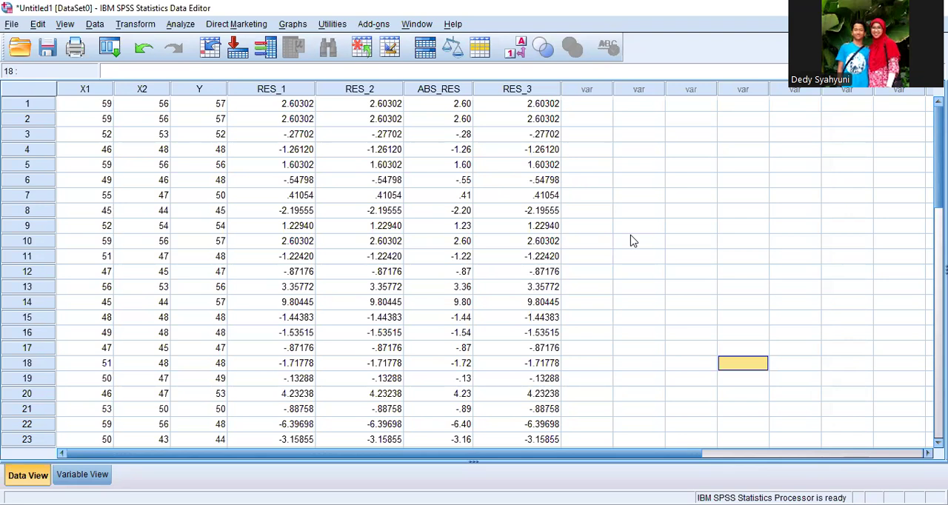
left_click(180, 25)
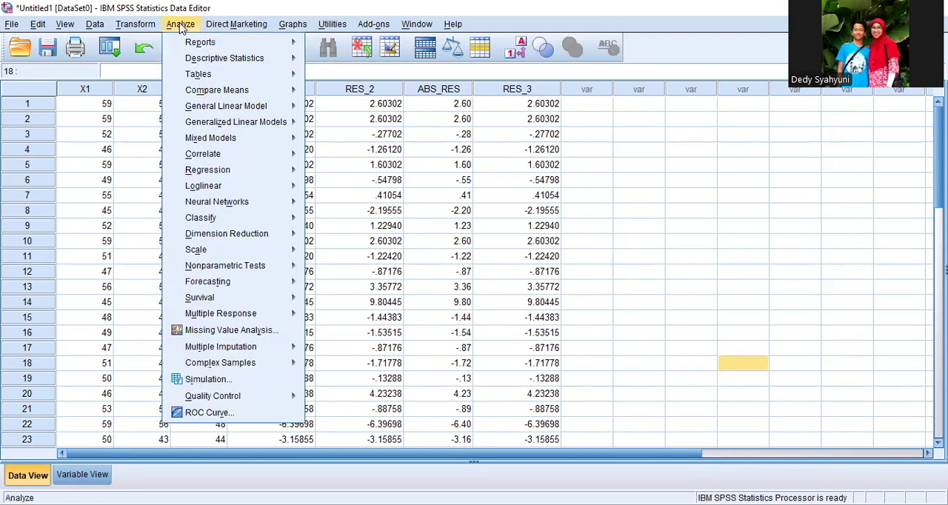
mouse_move(220, 177)
left_click(340, 190)
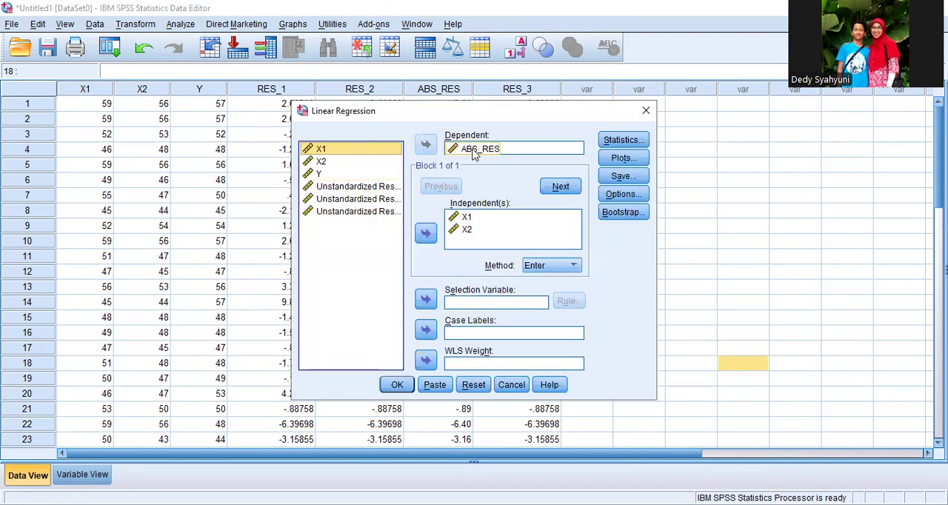
left_click(474, 151)
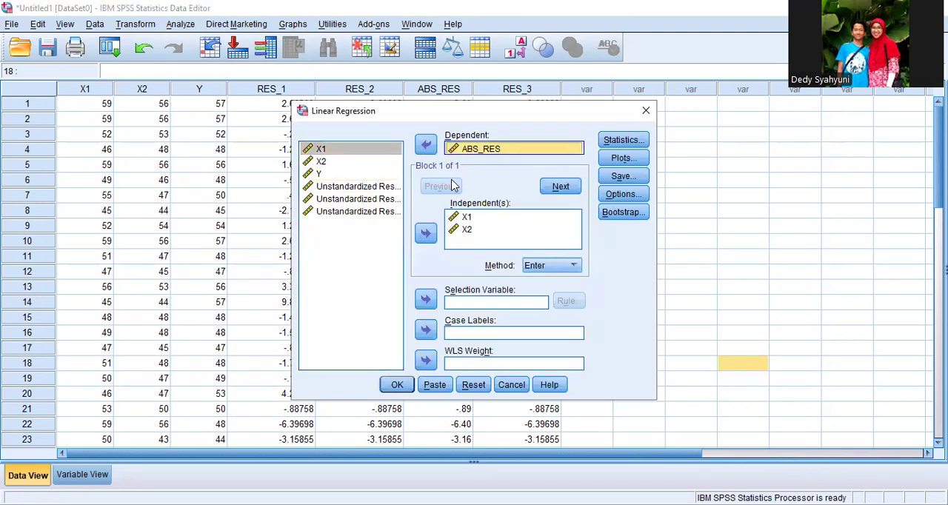
left_click(427, 146)
left_click(320, 174)
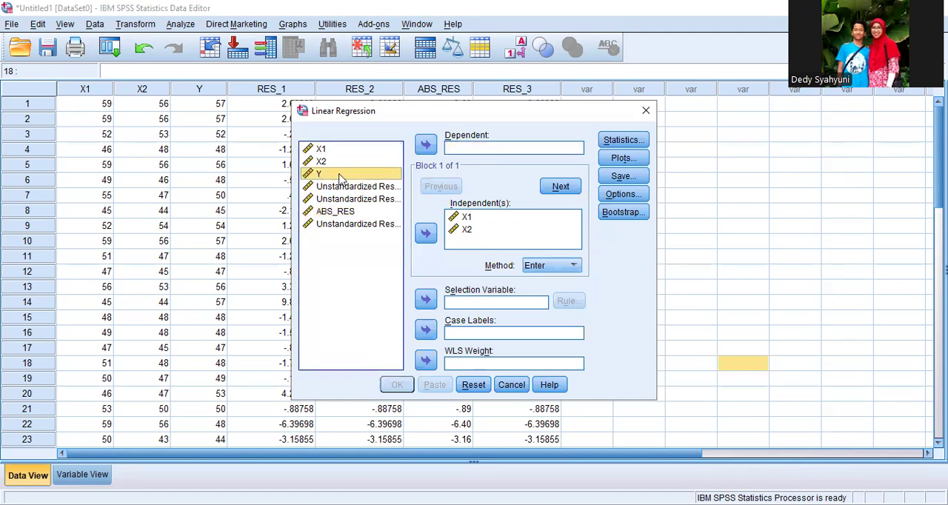
left_click(427, 147)
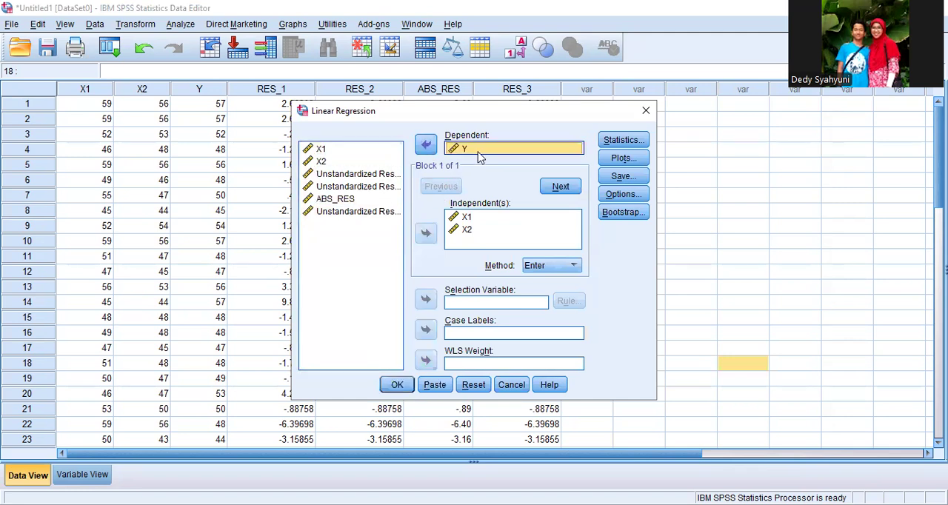
left_click(467, 217)
Step: Add a regression scatterplot with *SRESID on the Y axis and *ZPRED on the X axis
left_click(621, 159)
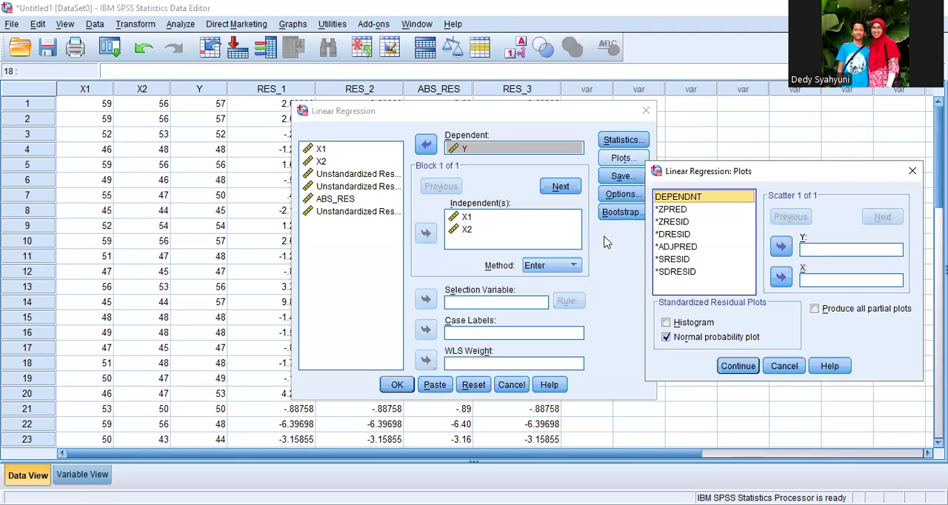
left_click(680, 263)
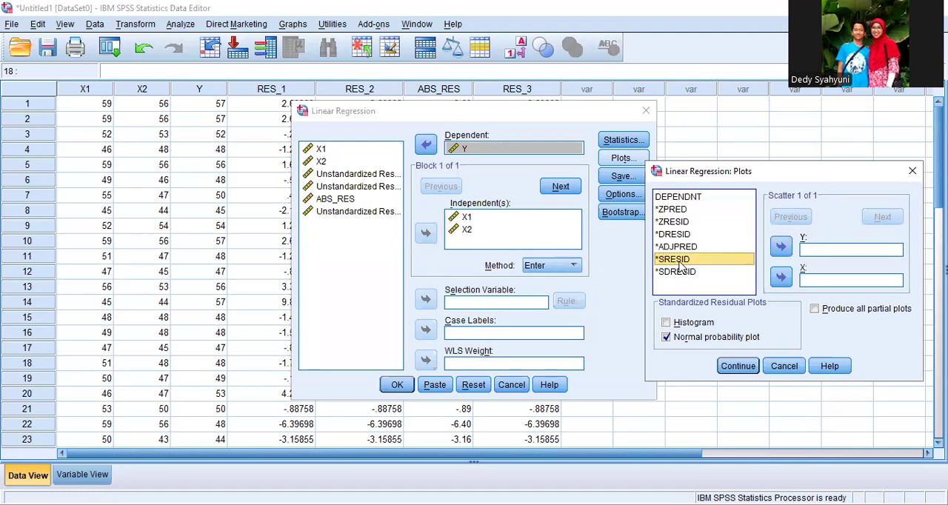
left_click(783, 247)
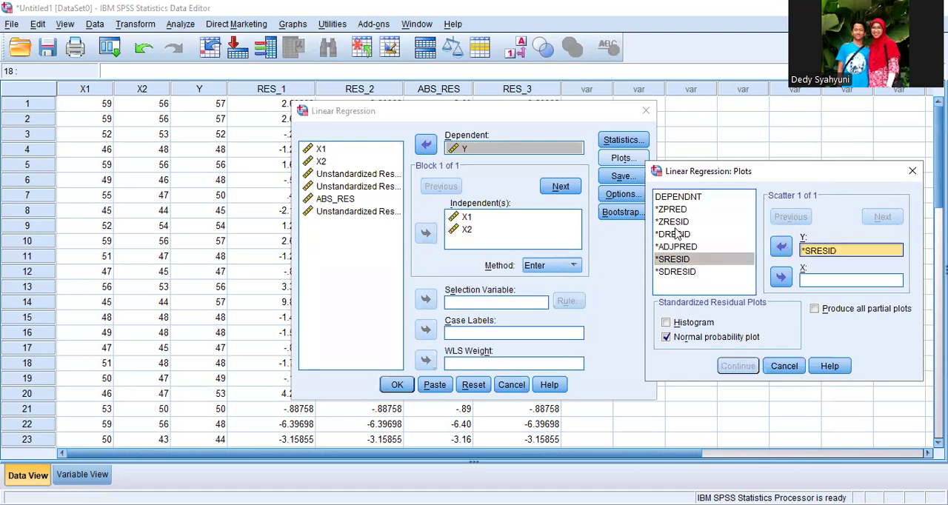
left_click(675, 210)
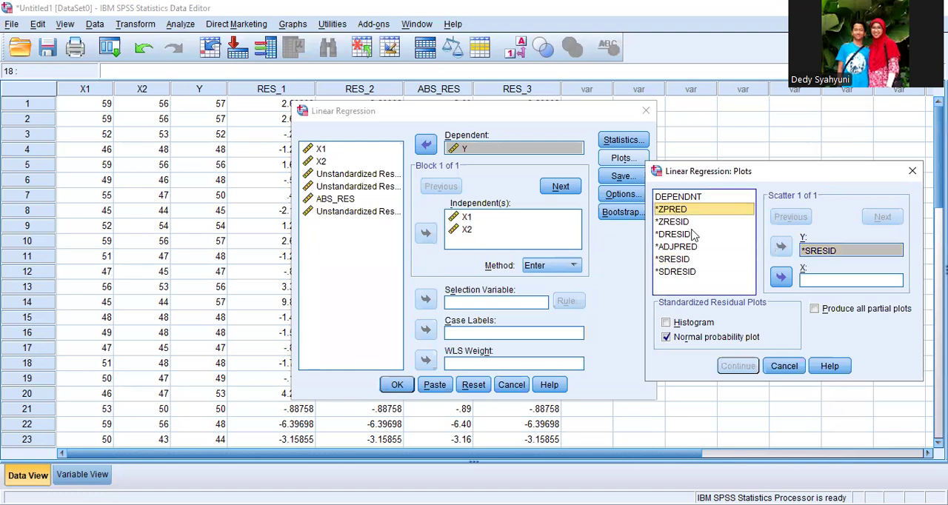
left_click(781, 278)
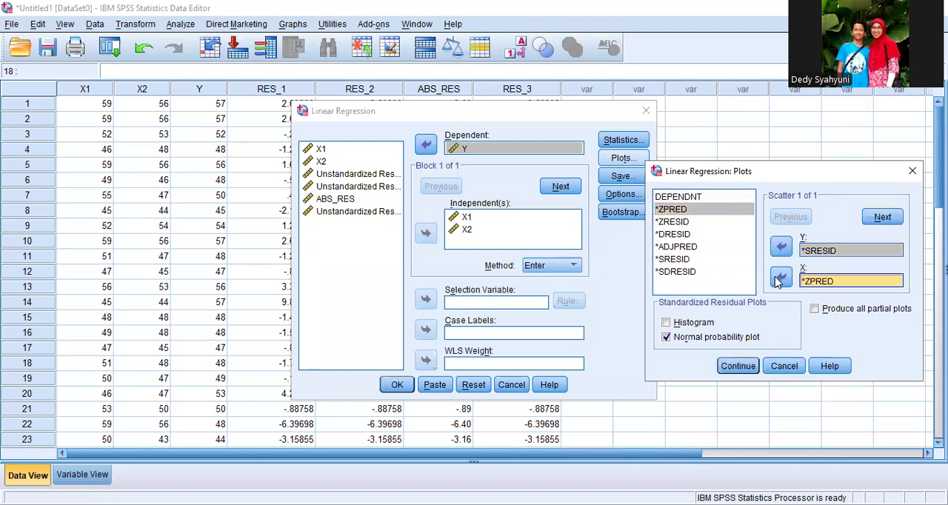
left_click(738, 366)
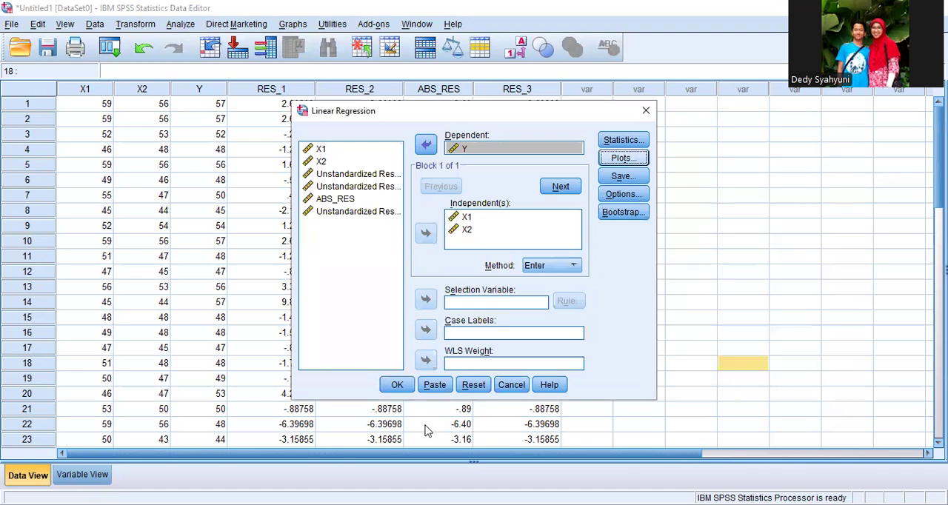
Step: Run the Y regression and examine the point distribution in the residual scatterplot
left_click(399, 386)
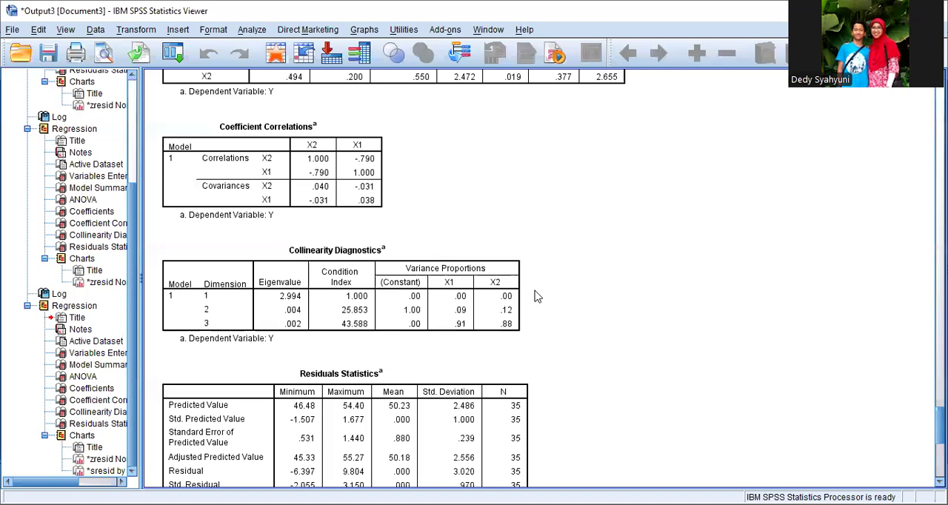
scroll(537, 296, "down", 5)
scroll(537, 296, "down", 10)
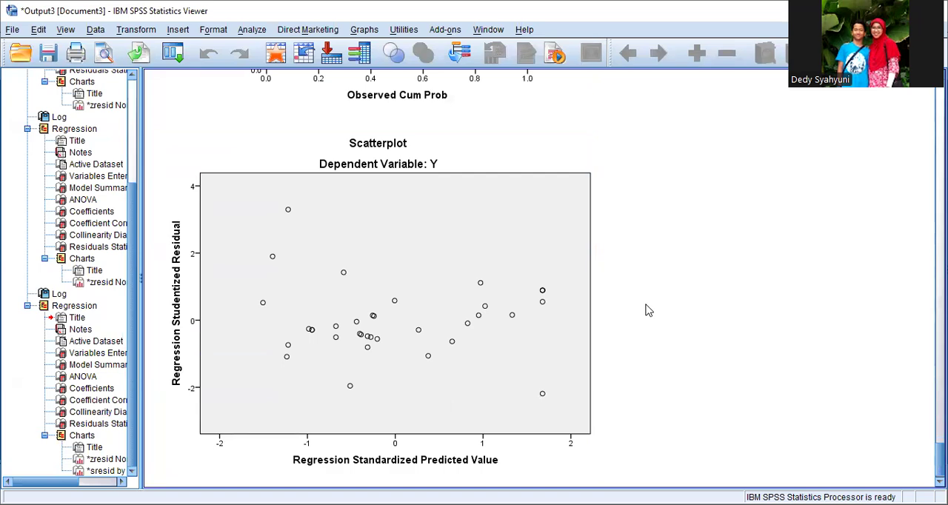
left_click(431, 342)
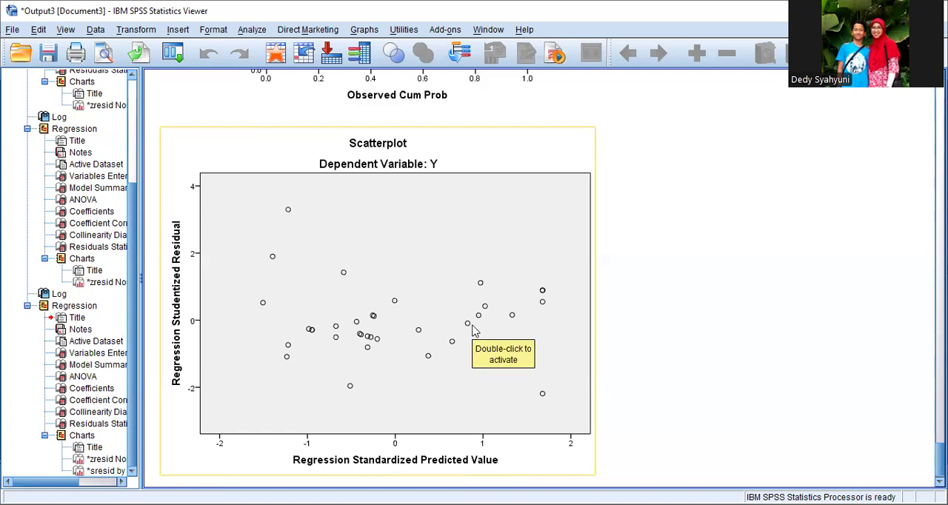
Step: Review the Coefficients tables of the Y and ABS_RES regressions together with the Y residual scatterplot to assess heteroscedasticity
scroll(475, 331, "up", 10)
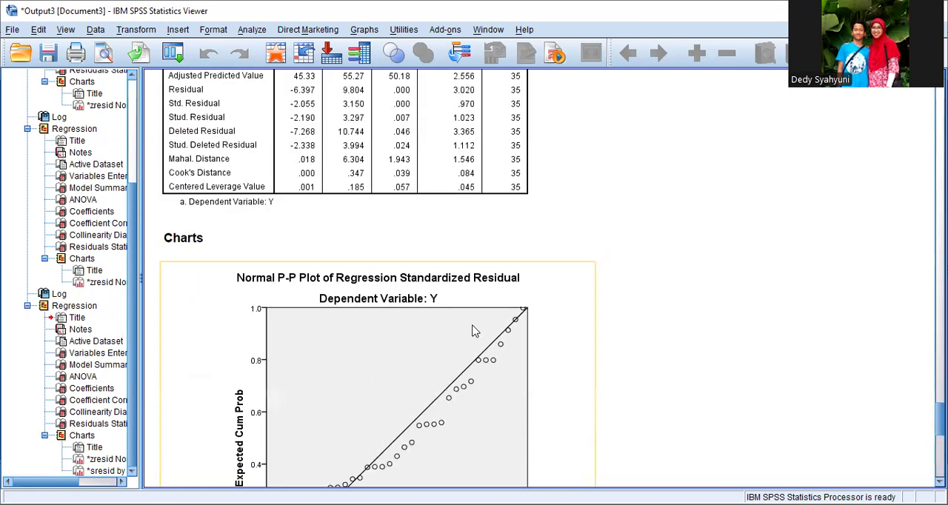
scroll(474, 332, "up", 8)
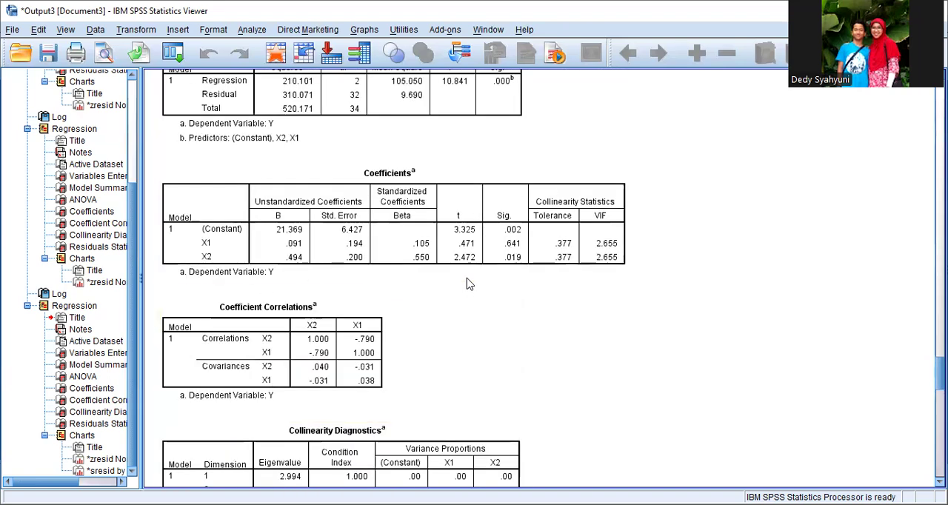
scroll(554, 311, "up", 3)
scroll(554, 311, "up", 12)
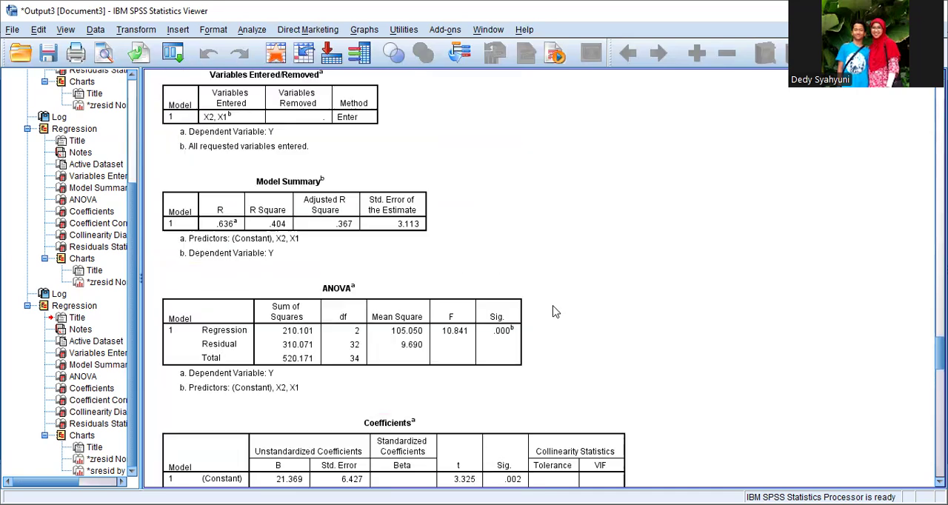
scroll(554, 312, "up", 15)
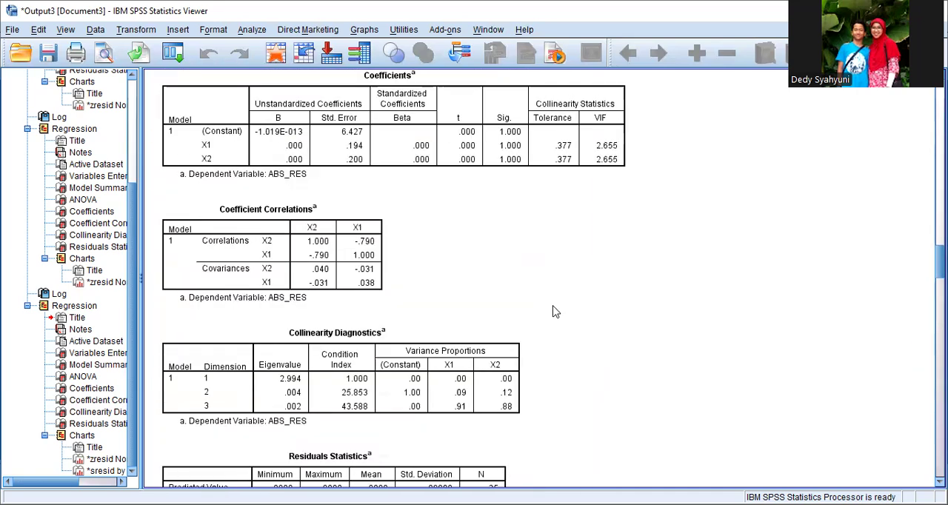
scroll(554, 311, "up", 2)
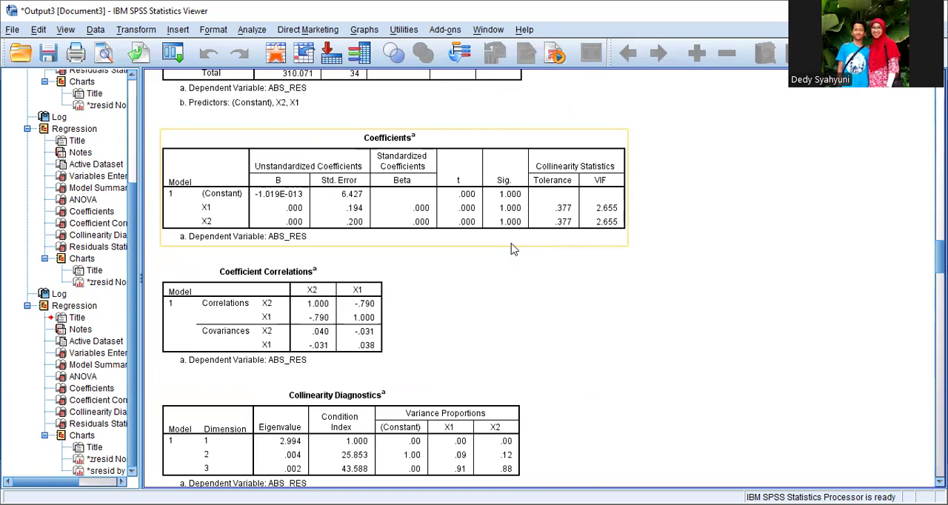
scroll(515, 250, "down", 15)
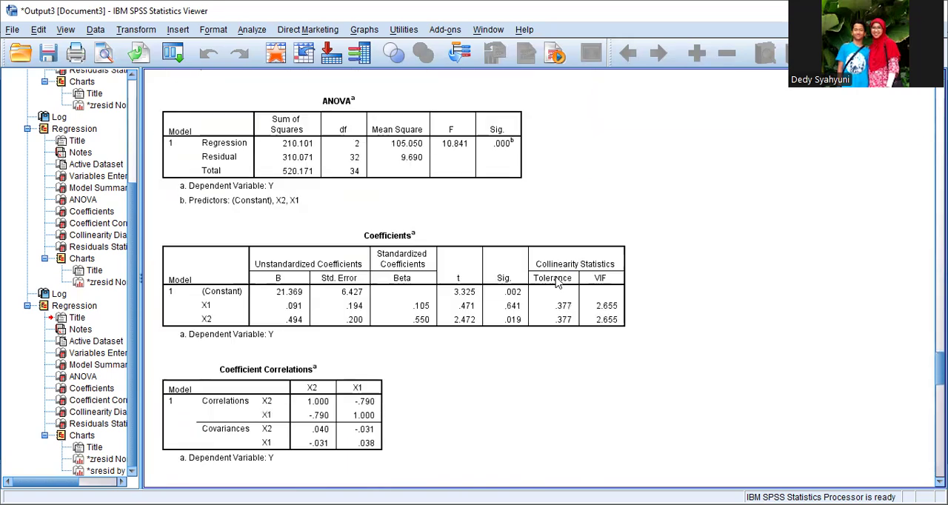
scroll(559, 291, "down", 15)
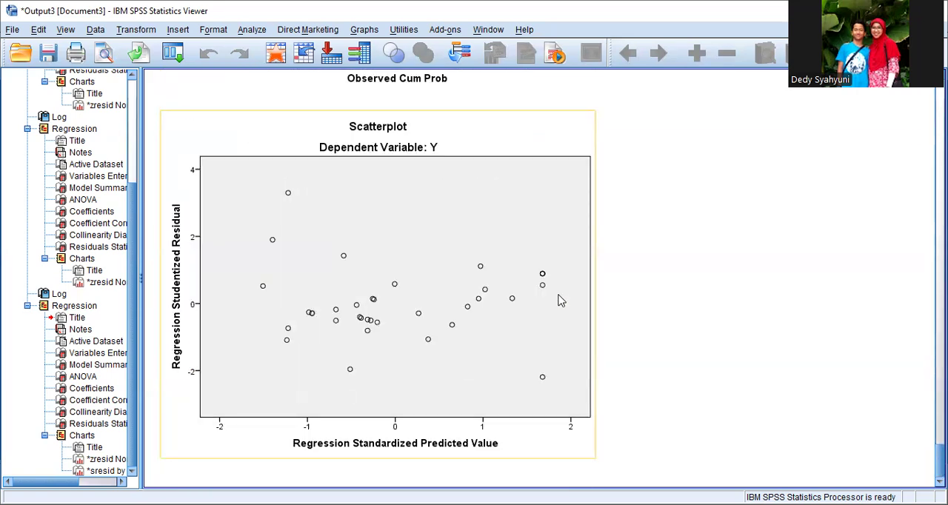